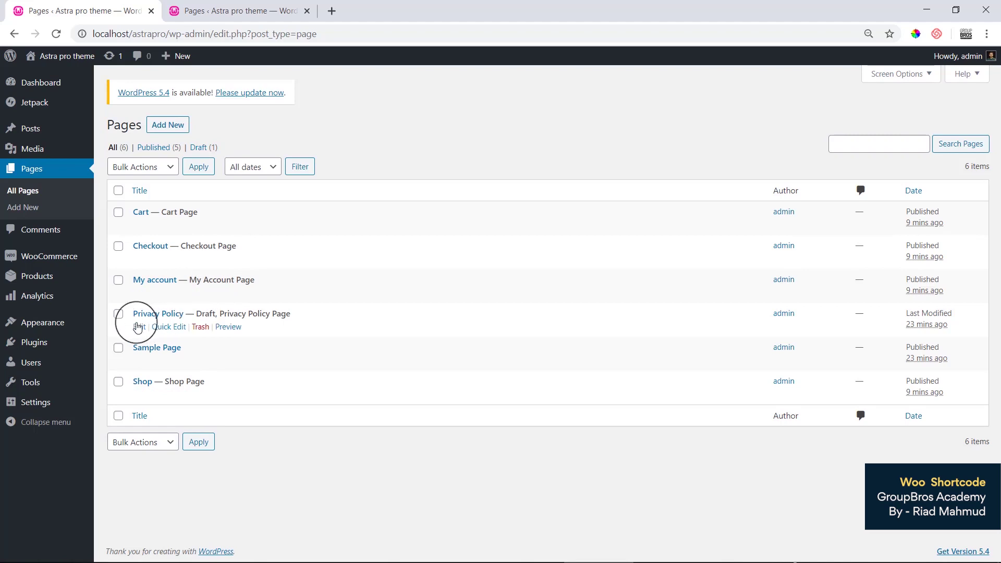
# Step: Move the Privacy Policy and Sample Page pages to trash, then open Cart's editor in a new tab
pyautogui.click(118, 314)
pyautogui.click(118, 348)
pyautogui.click(139, 441)
pyautogui.click(142, 477)
pyautogui.click(196, 442)
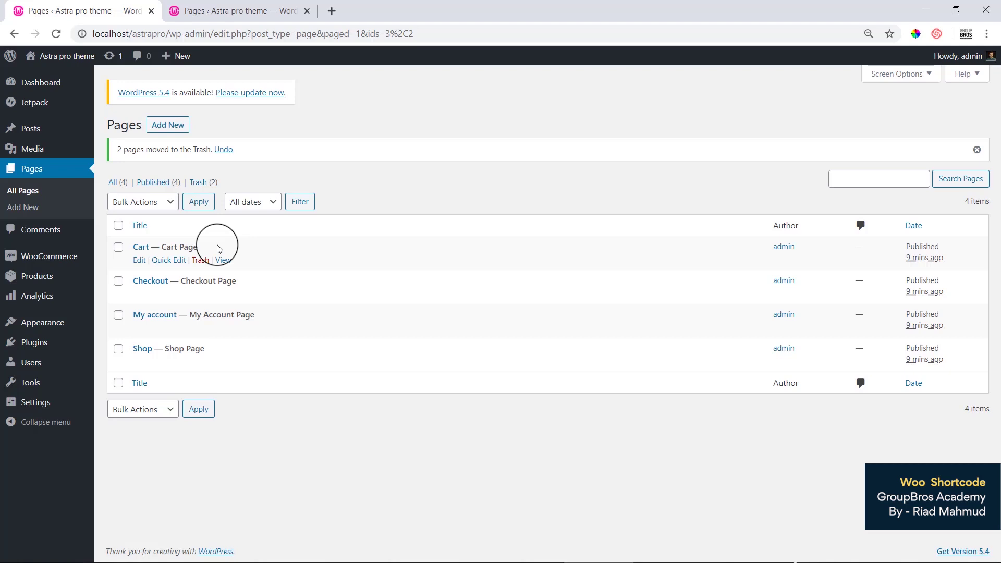
pyautogui.rightClick(139, 261)
pyautogui.click(154, 269)
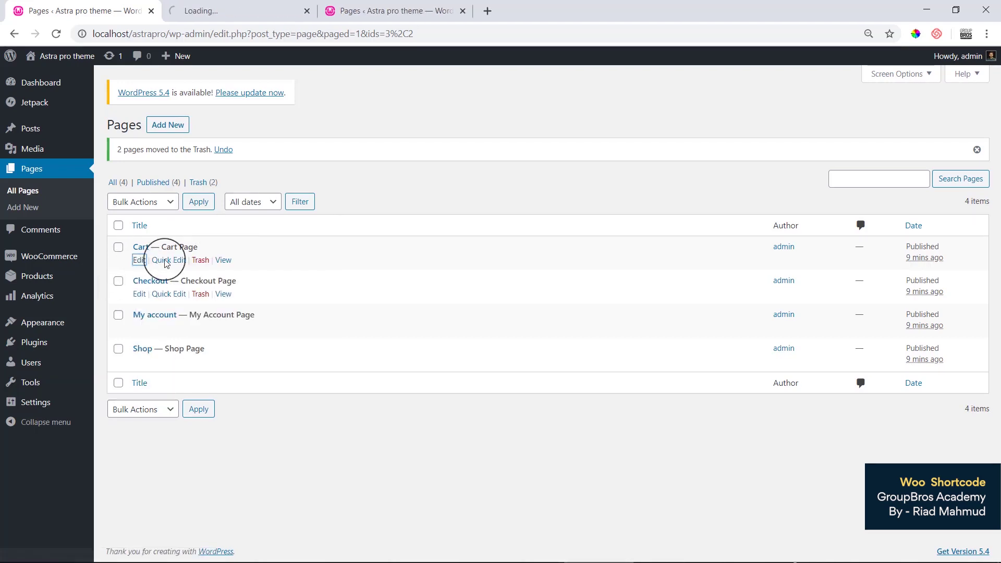
# Step: In the Cart page editor, select the [woocommerce_cart] shortcode text in its block
pyautogui.click(241, 10)
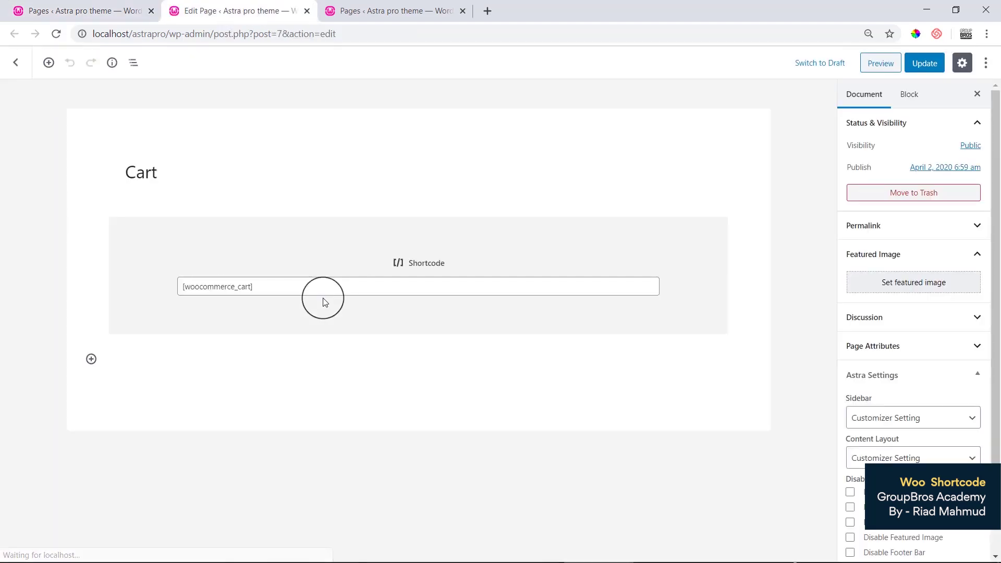
pyautogui.click(180, 288)
pyautogui.click(262, 288)
pyautogui.moveTo(262, 288); pyautogui.dragTo(180, 286)
pyautogui.click(268, 288)
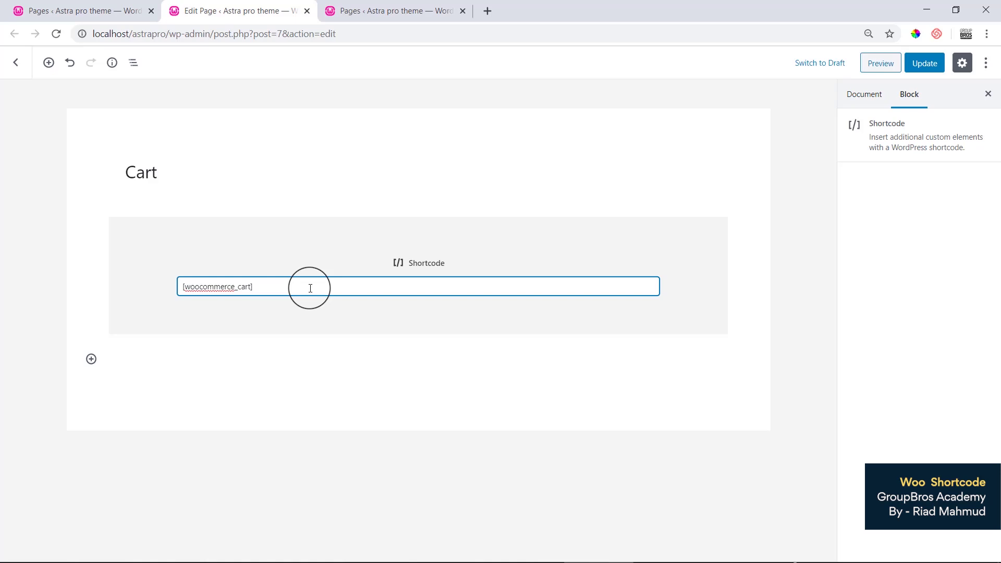
pyautogui.moveTo(183, 287); pyautogui.dragTo(286, 288)
pyautogui.click(288, 288)
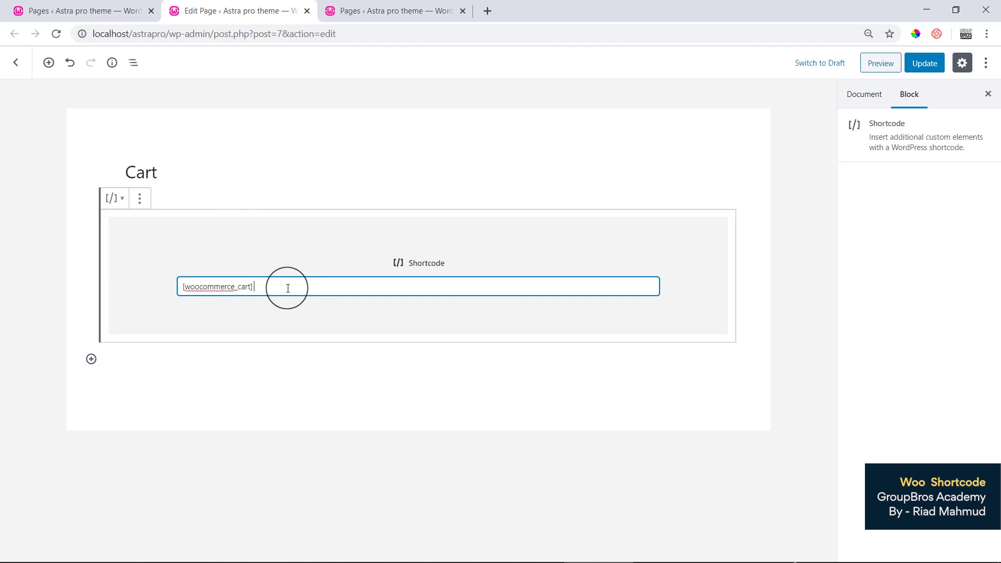
pyautogui.click(305, 393)
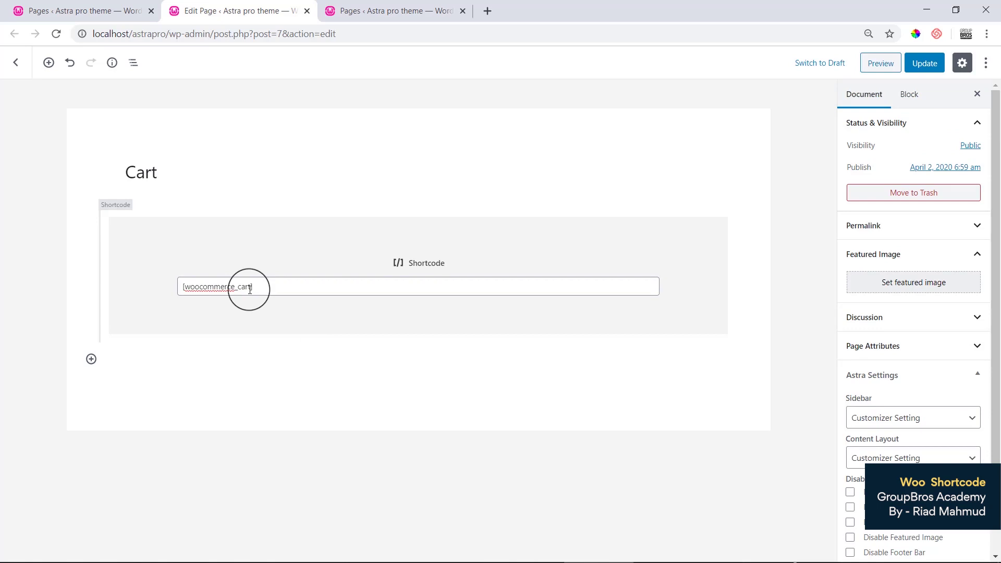
# Step: Cut and paste the [woocommerce_cart] shortcode back into its block, then update the Cart page
pyautogui.click(284, 358)
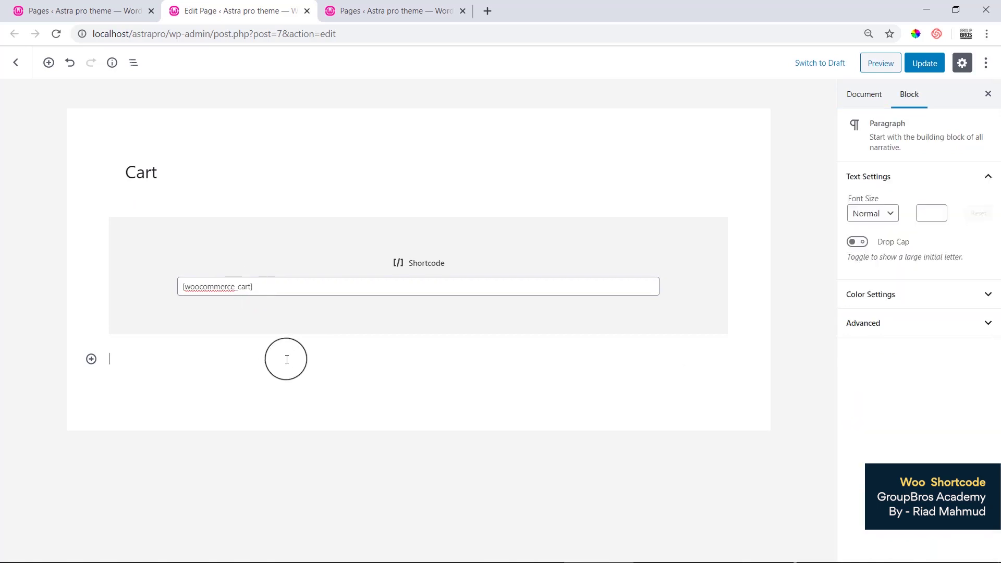
pyautogui.click(338, 334)
pyautogui.moveTo(268, 286); pyautogui.dragTo(180, 286)
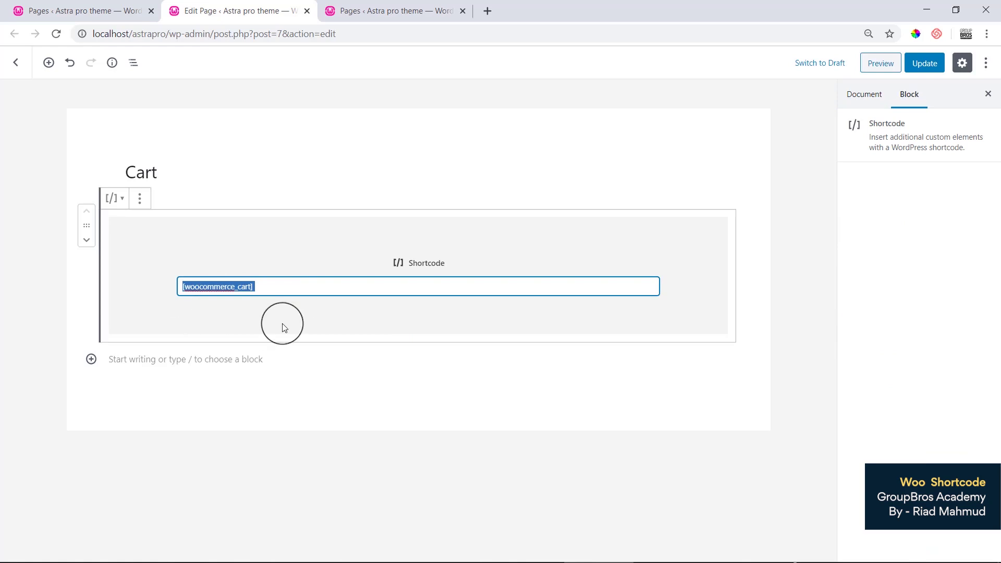
pyautogui.hotkey('ctrl', 'x')
pyautogui.hotkey('ctrl', 'v')
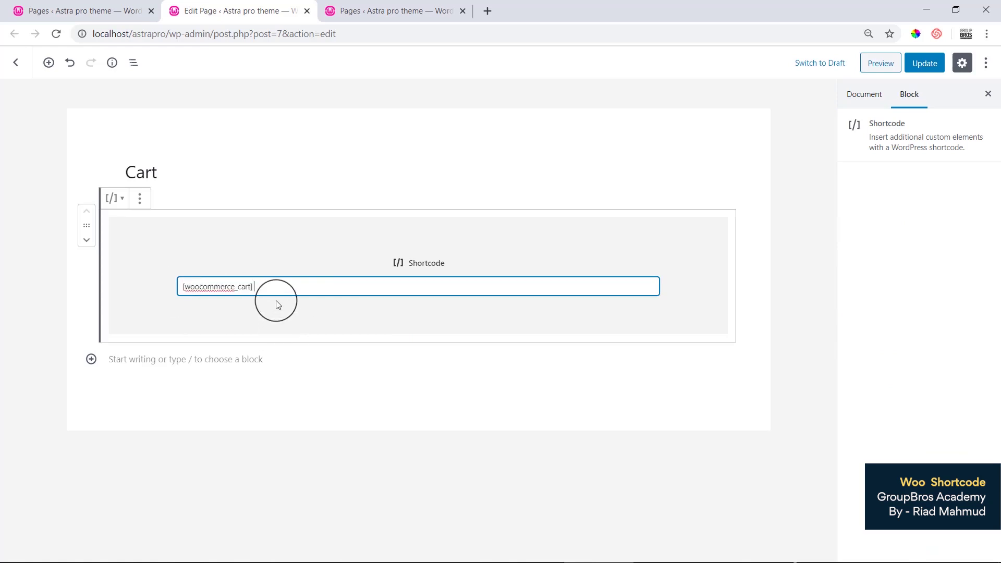
pyautogui.click(304, 329)
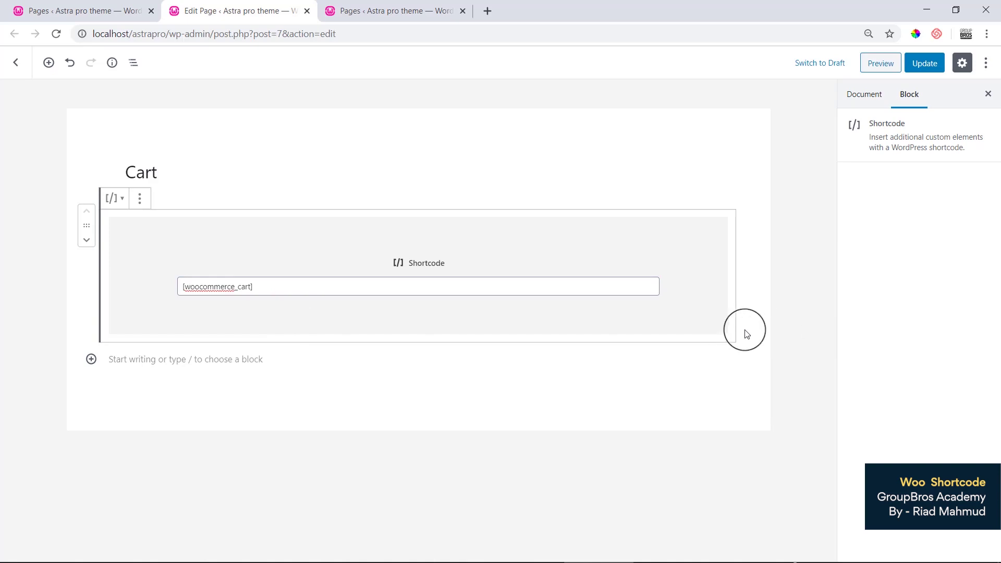
pyautogui.click(924, 63)
# Step: Search Google for 'woocommerce shortcodes' in a new browser tab
pyautogui.click(438, 11)
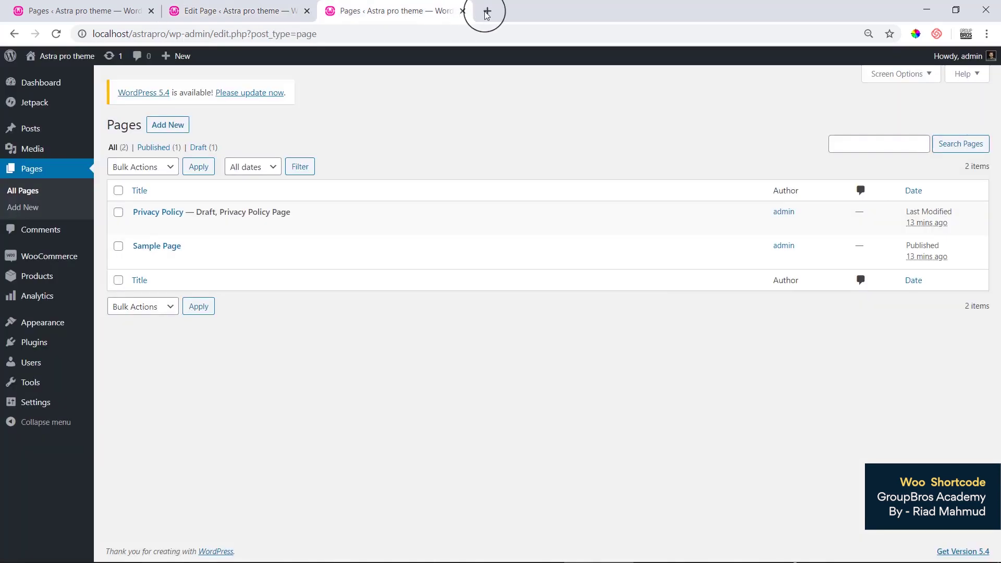
pyautogui.click(483, 12)
pyautogui.write('w')
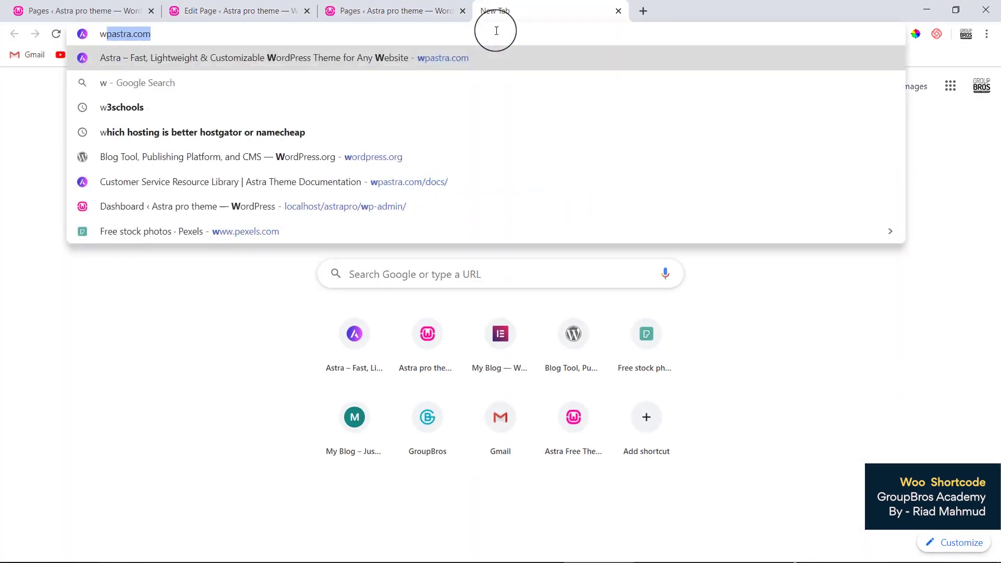
pyautogui.write('ooc')
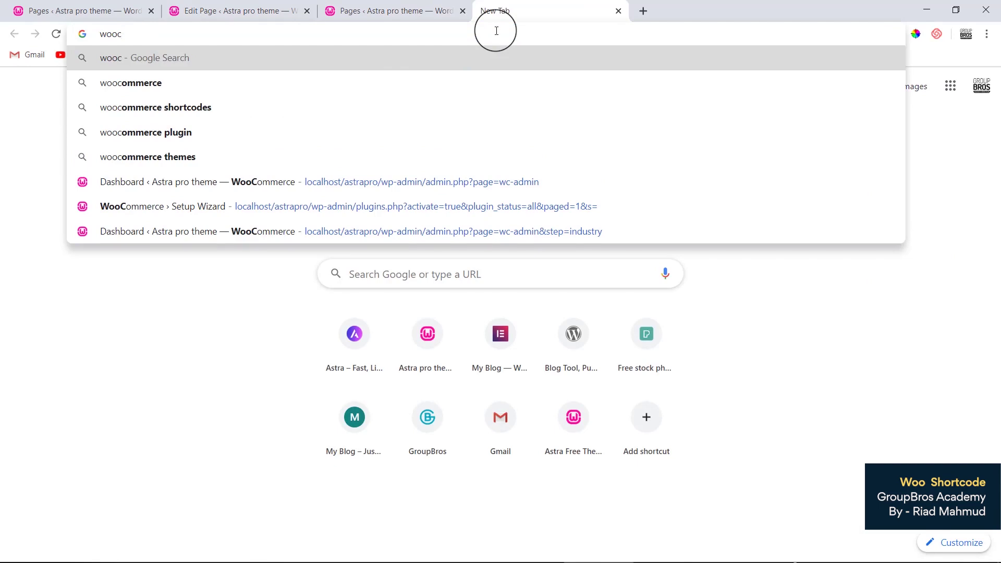
pyautogui.press('Down')
pyautogui.press('Down')
pyautogui.press('Return')
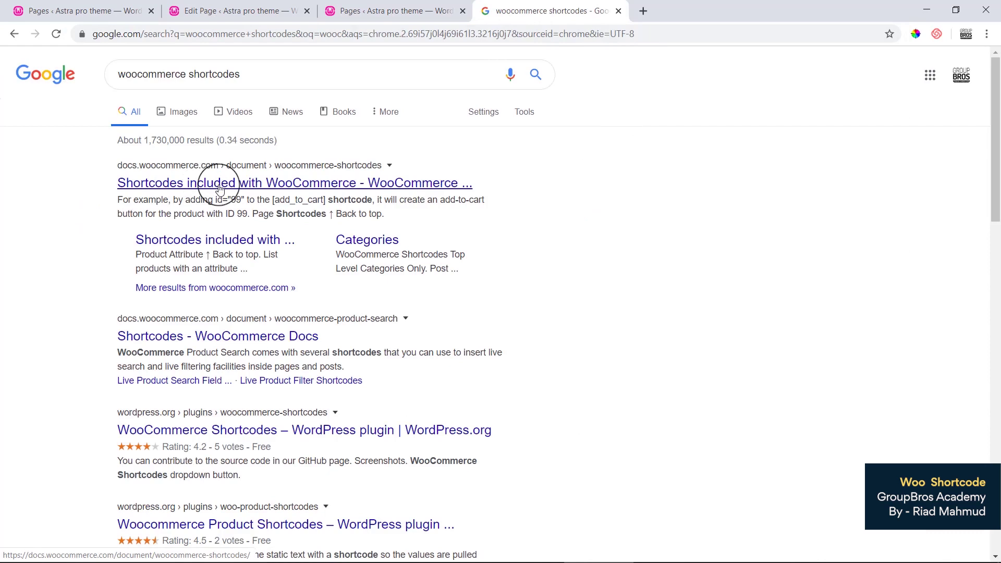
# Step: Open the WooCommerce shortcodes documentation and scroll down to the Page Shortcodes list
pyautogui.click(286, 183)
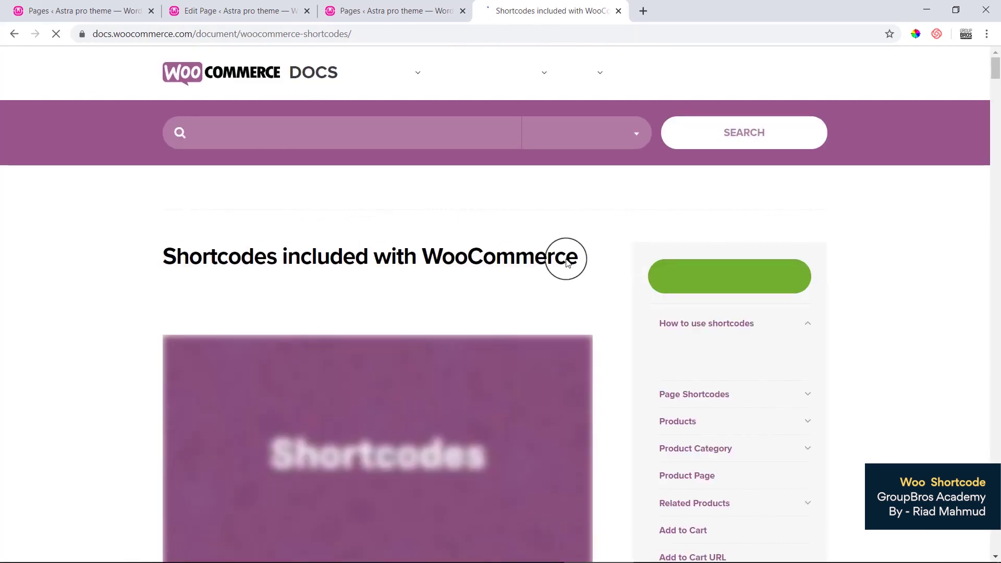
pyautogui.scroll(-8, 568, 258)
pyautogui.scroll(-7, 280, 383)
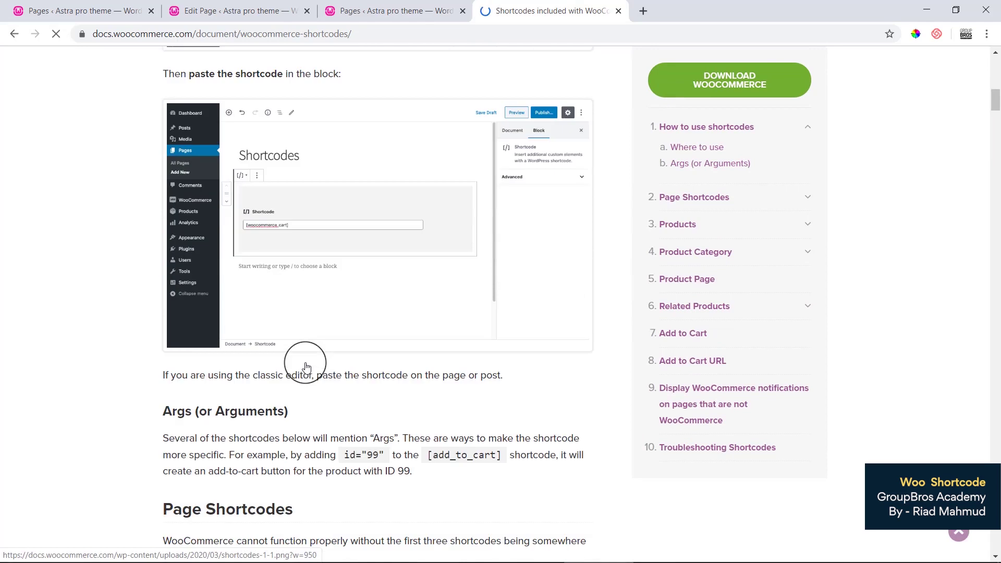
pyautogui.scroll(-4, 306, 366)
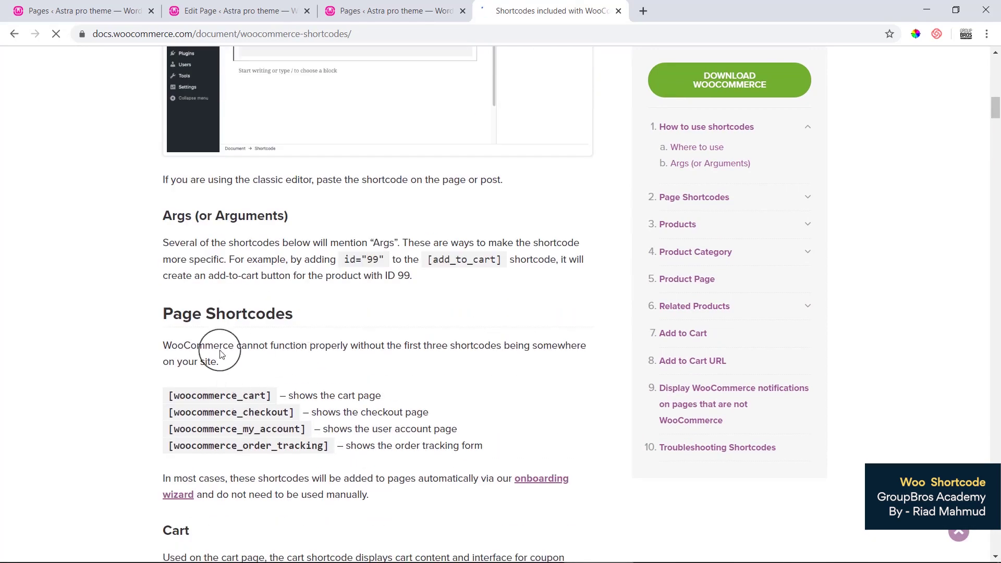
pyautogui.moveTo(168, 316); pyautogui.dragTo(225, 315)
pyautogui.scroll(-4, 290, 384)
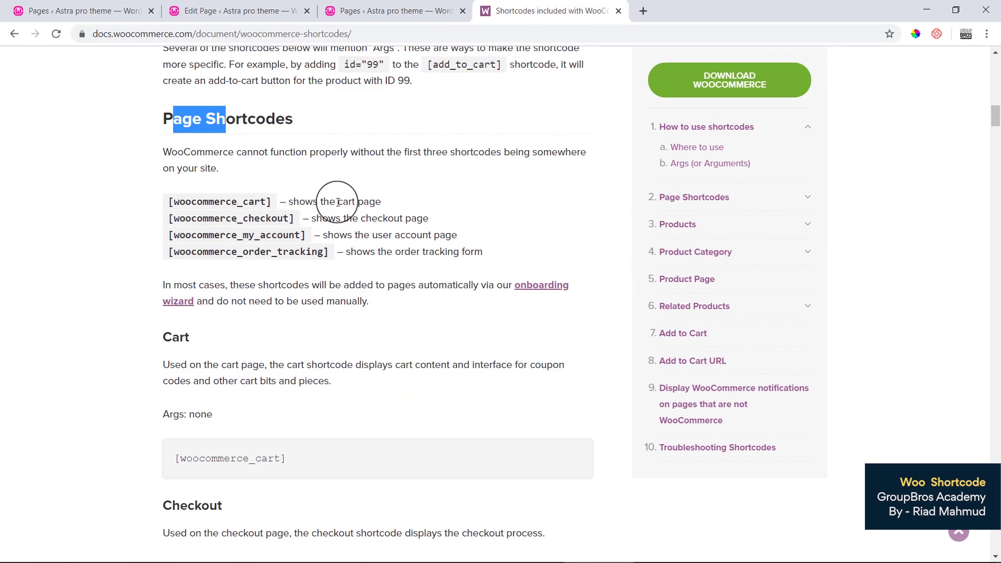
# Step: Select and copy the [woocommerce_order_tracking] shortcode from the Page Shortcodes list
pyautogui.moveTo(343, 202); pyautogui.dragTo(379, 204)
pyautogui.moveTo(173, 202); pyautogui.dragTo(269, 202)
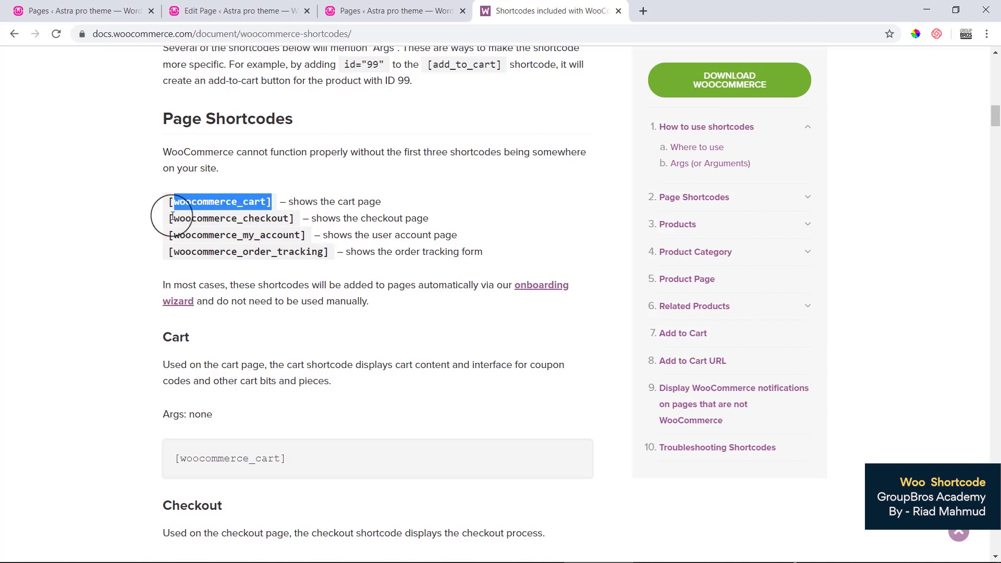
pyautogui.moveTo(360, 218); pyautogui.dragTo(458, 235)
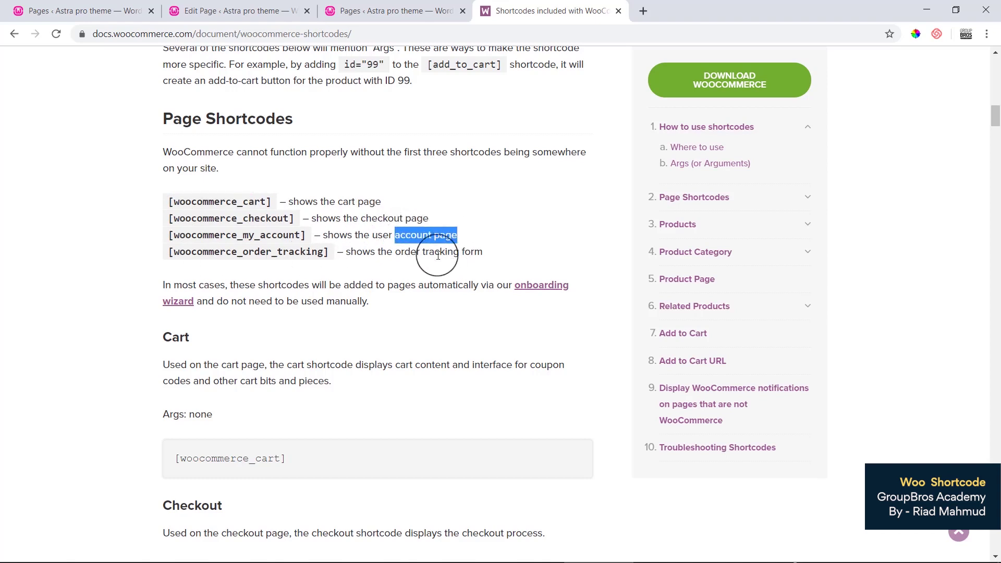
pyautogui.moveTo(395, 252); pyautogui.dragTo(482, 250)
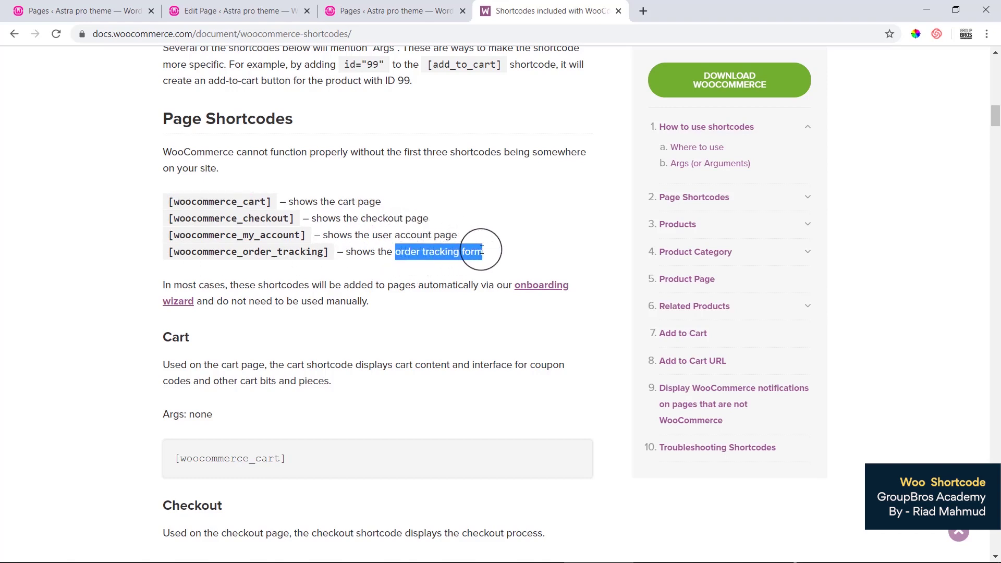
pyautogui.moveTo(167, 198); pyautogui.dragTo(234, 252)
pyautogui.click(209, 250)
pyautogui.moveTo(168, 252); pyautogui.dragTo(329, 254)
pyautogui.rightClick(325, 256)
pyautogui.click(343, 261)
# Step: Create a new page titled 'Order Tracking' and turn off fullscreen editing mode
pyautogui.click(208, 11)
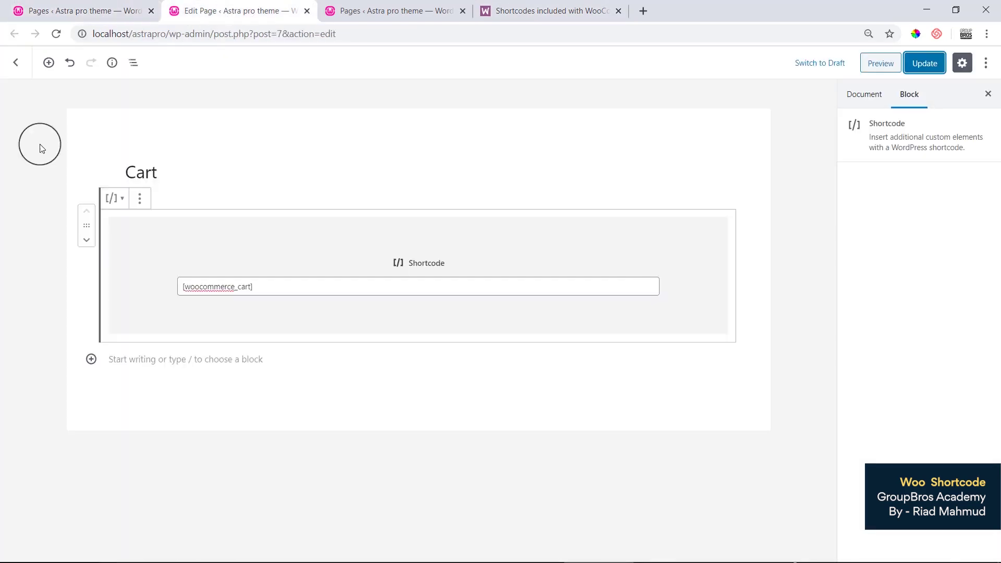
pyautogui.click(14, 68)
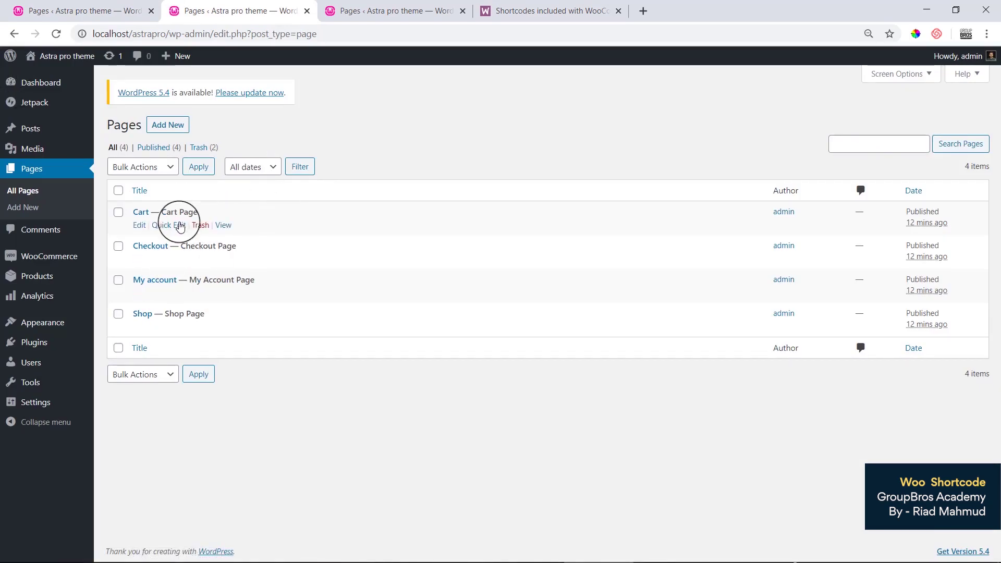
pyautogui.click(188, 123)
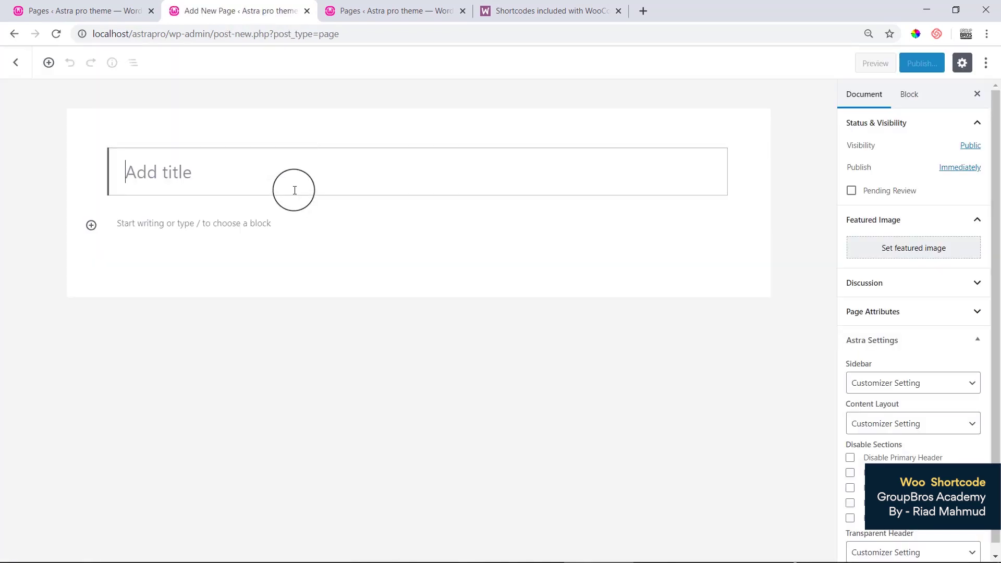
pyautogui.write('Order Tracking')
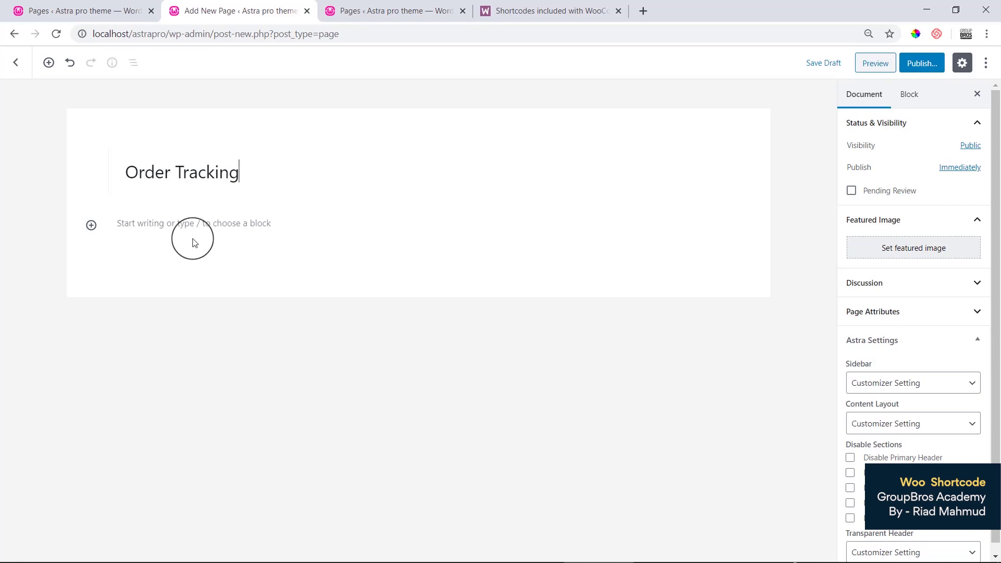
pyautogui.click(181, 224)
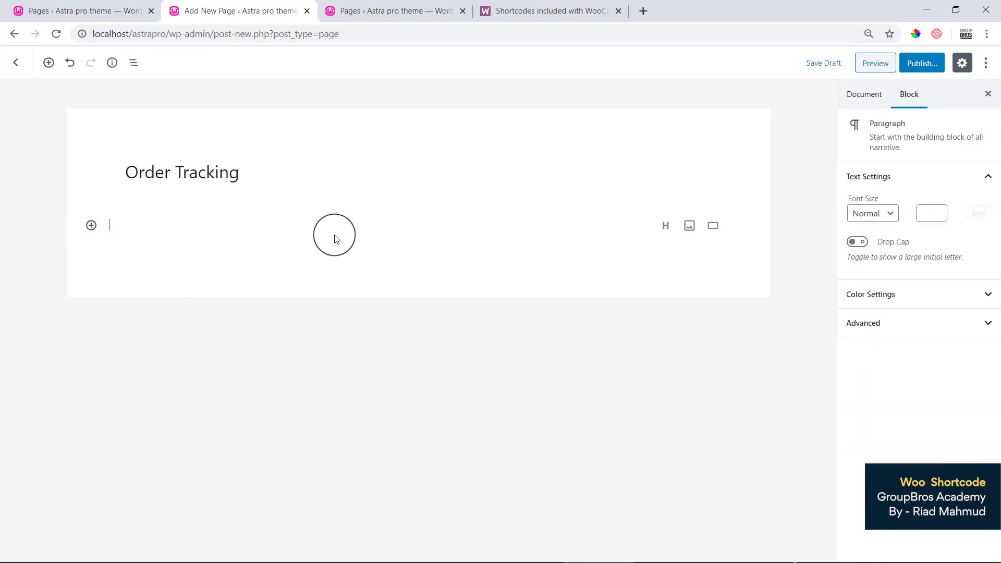
pyautogui.click(985, 63)
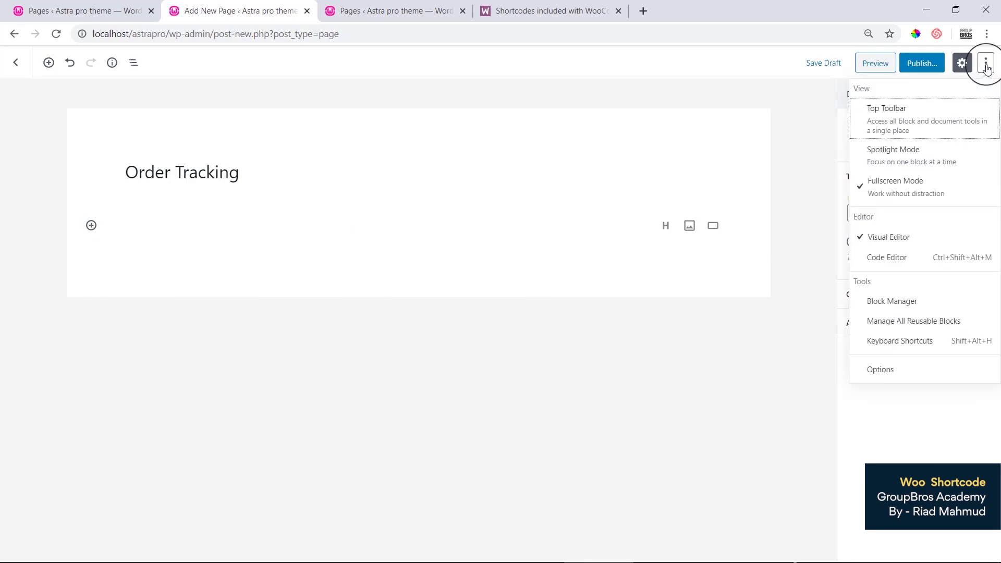
pyautogui.click(902, 183)
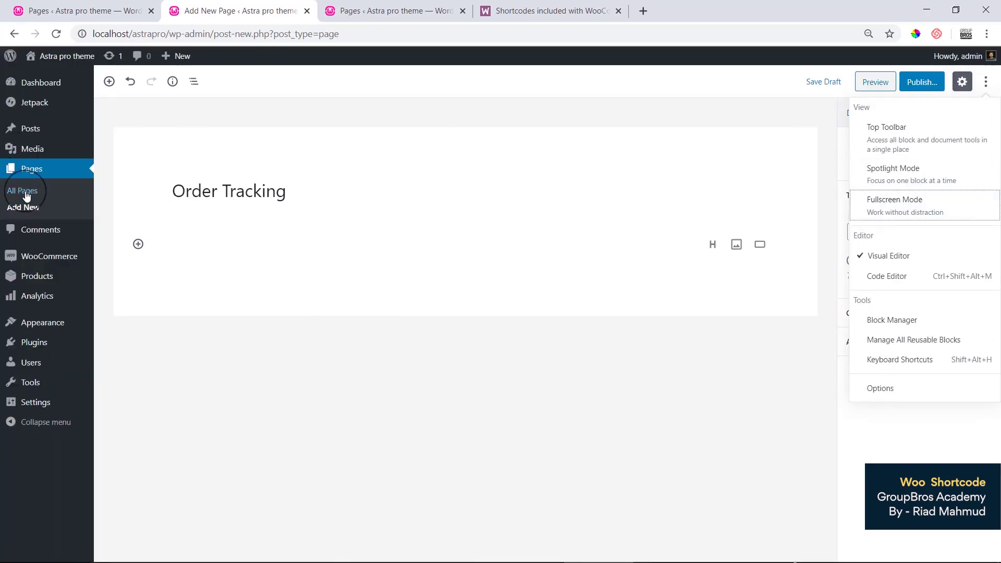
# Step: Insert a Shortcode block and paste [woocommerce_order_tracking] into it
pyautogui.click(138, 244)
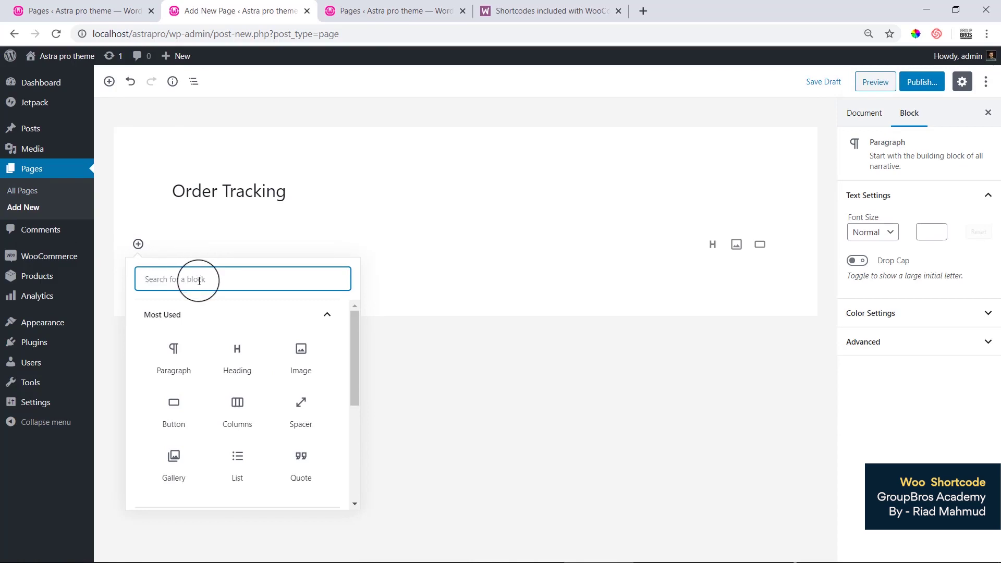
pyautogui.write('short')
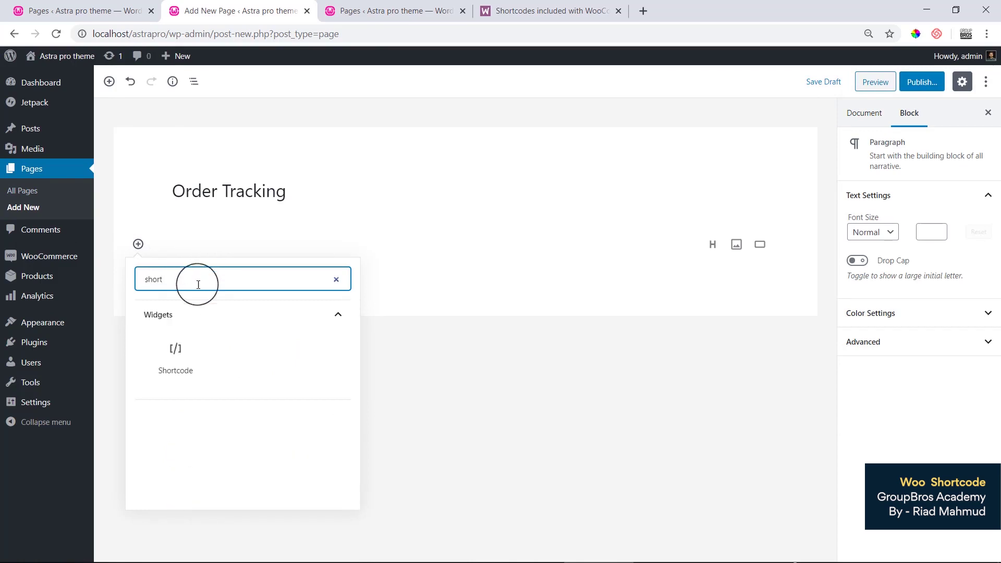
pyautogui.click(175, 362)
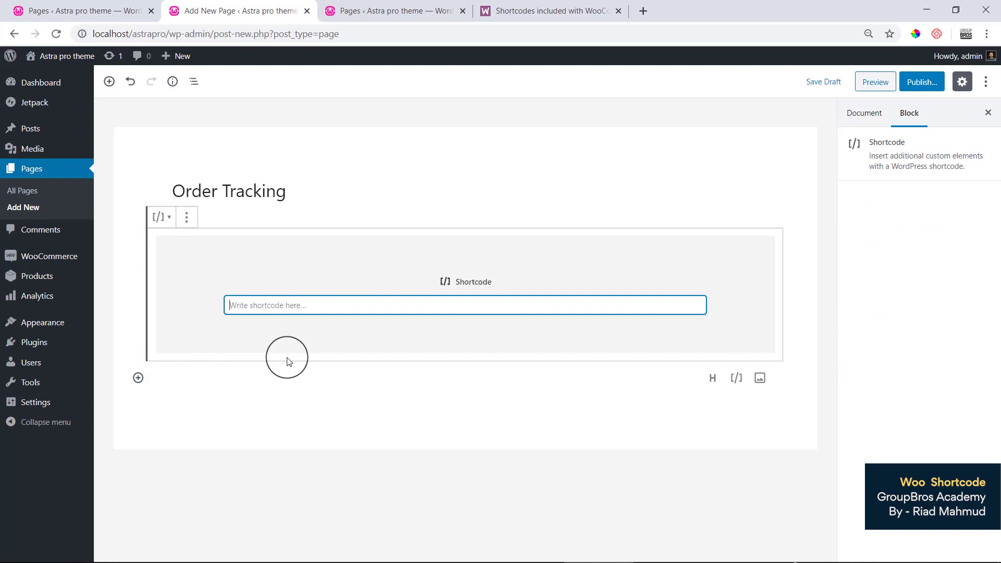
pyautogui.hotkey('ctrl', 'v')
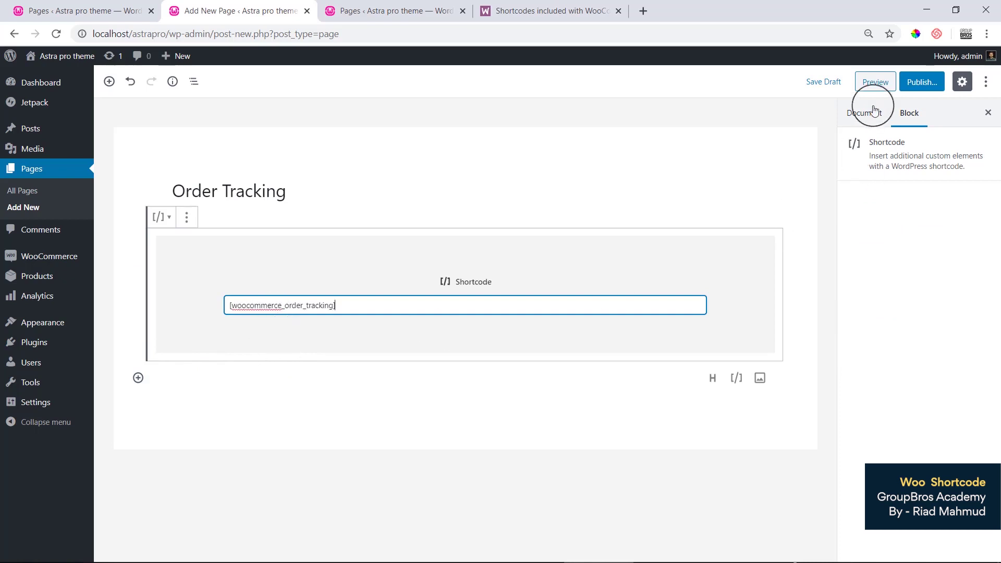
# Step: Publish the Order Tracking page and open its live view in a new tab
pyautogui.click(918, 83)
pyautogui.click(918, 82)
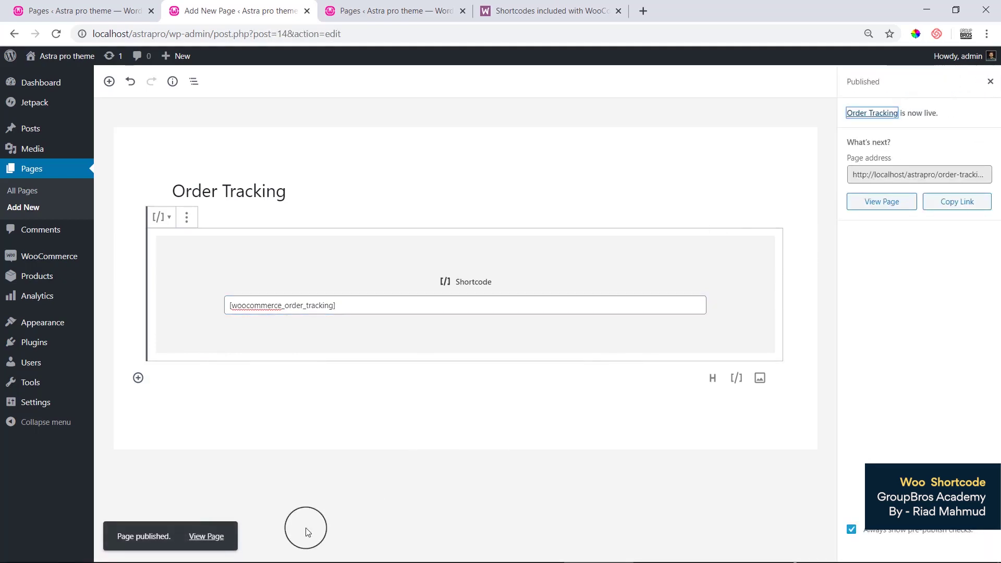
pyautogui.rightClick(208, 537)
pyautogui.click(293, 425)
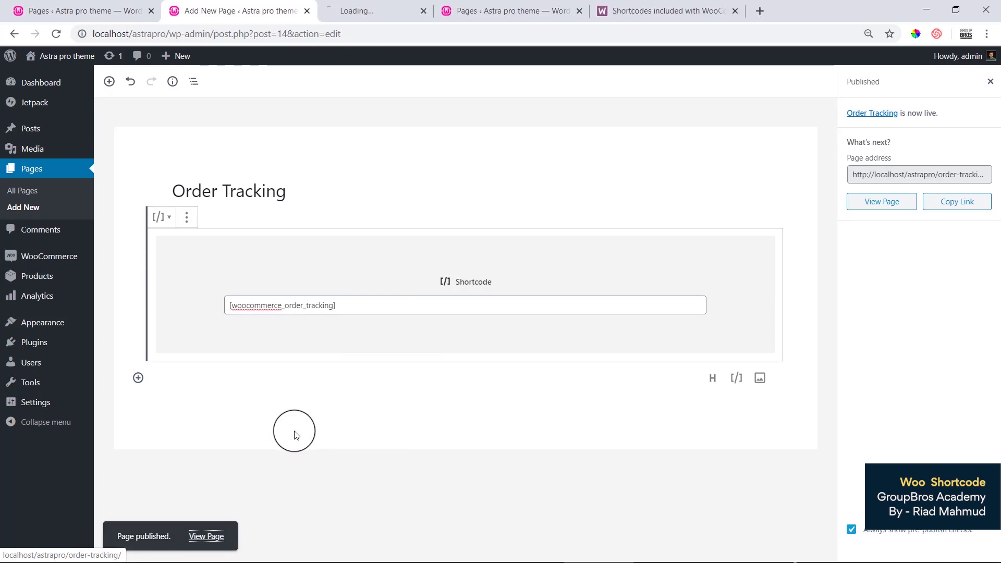
# Step: Check the live Order Tracking page's tracking form, then return to the WooCommerce shortcodes docs
pyautogui.click(394, 11)
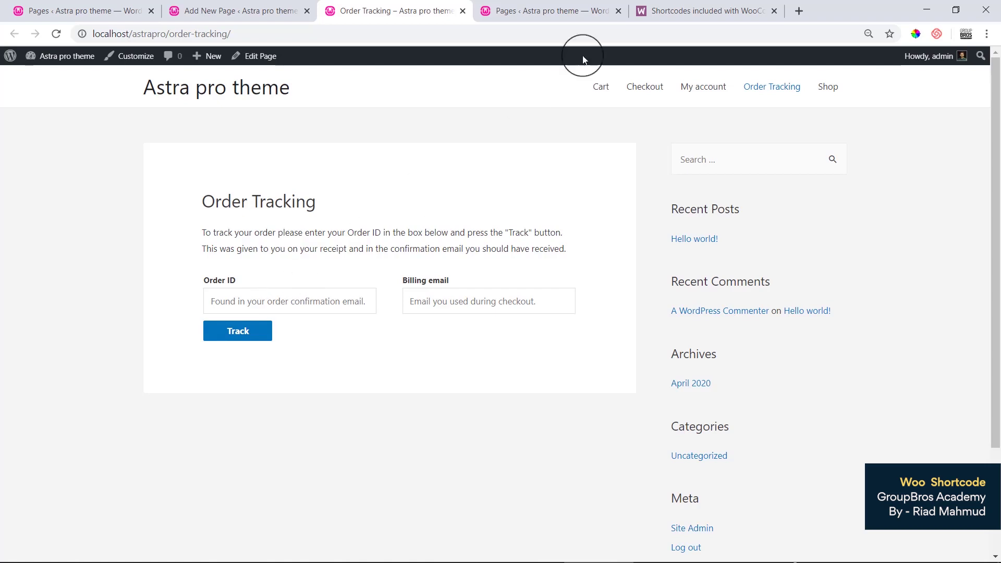
pyautogui.click(698, 10)
# Step: Scroll through the WooCommerce product shortcode examples, then switch back to the Order Tracking editor tab
pyautogui.scroll(-3, 375, 291)
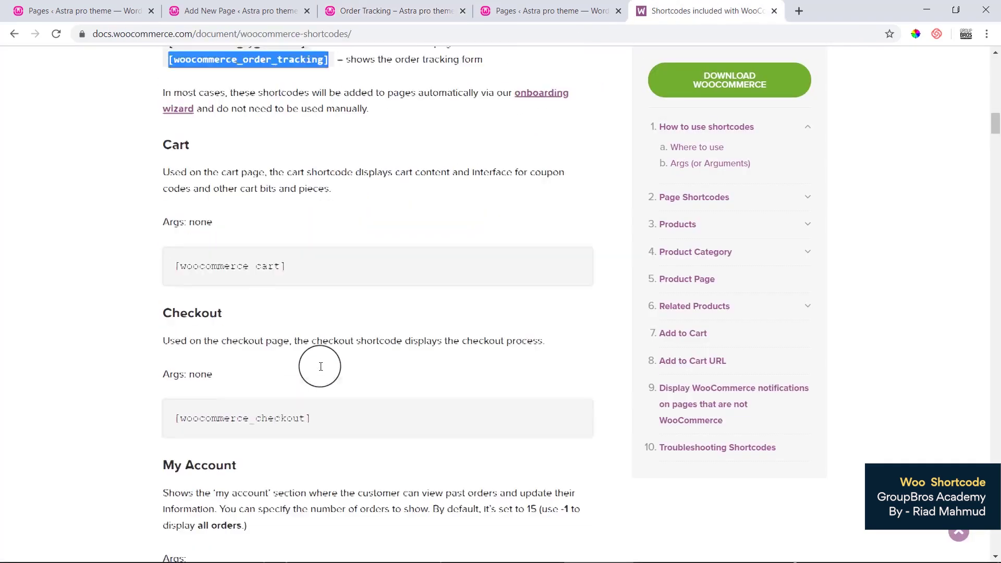
pyautogui.scroll(-6, 218, 360)
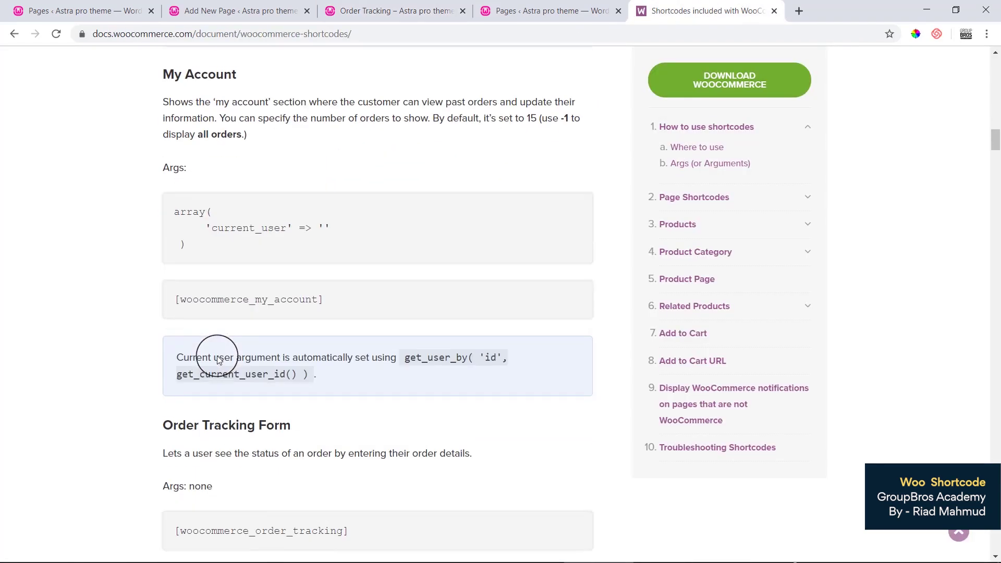
pyautogui.scroll(-4, 218, 357)
pyautogui.scroll(-9, 218, 356)
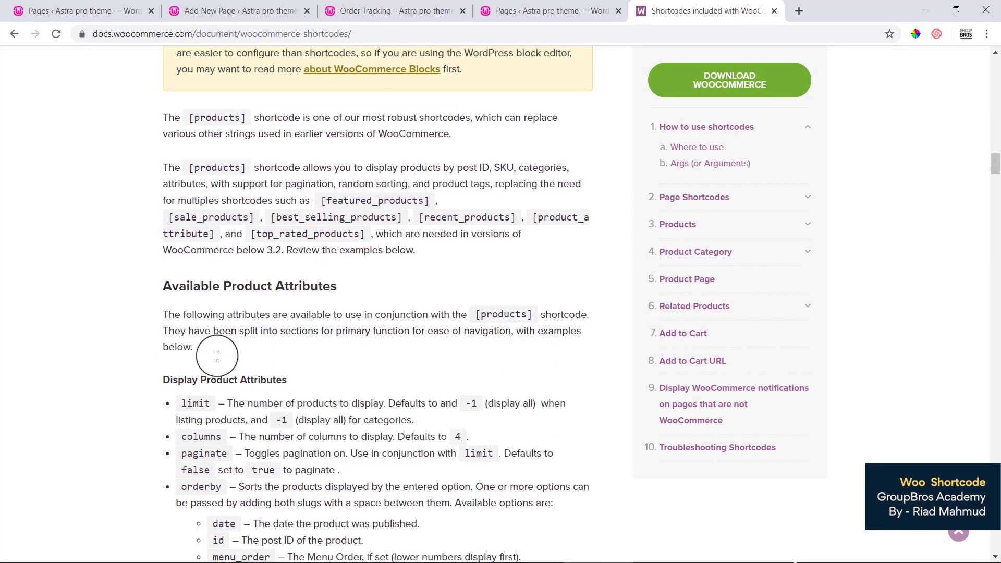
pyautogui.scroll(-20, 217, 359)
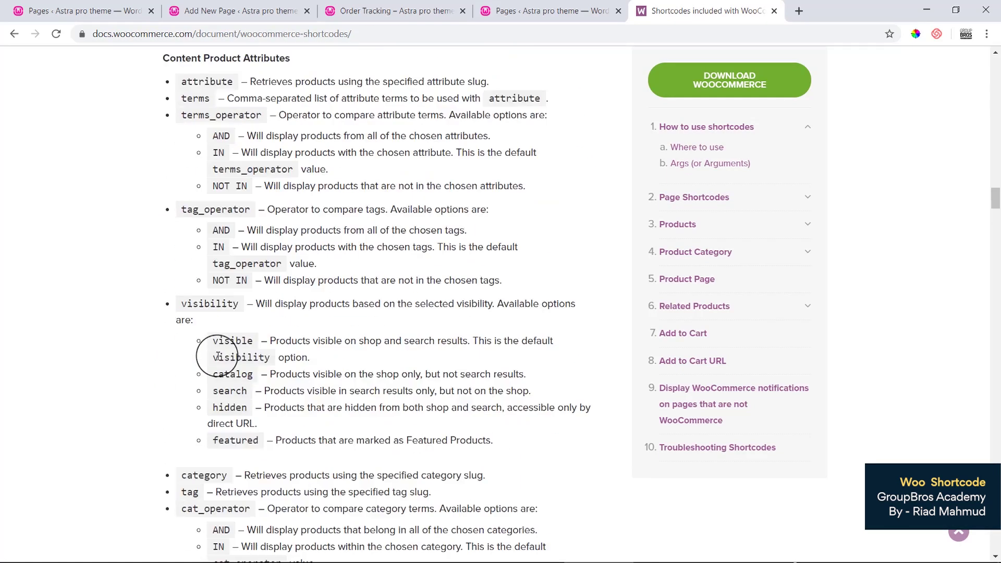
pyautogui.scroll(-3, 218, 356)
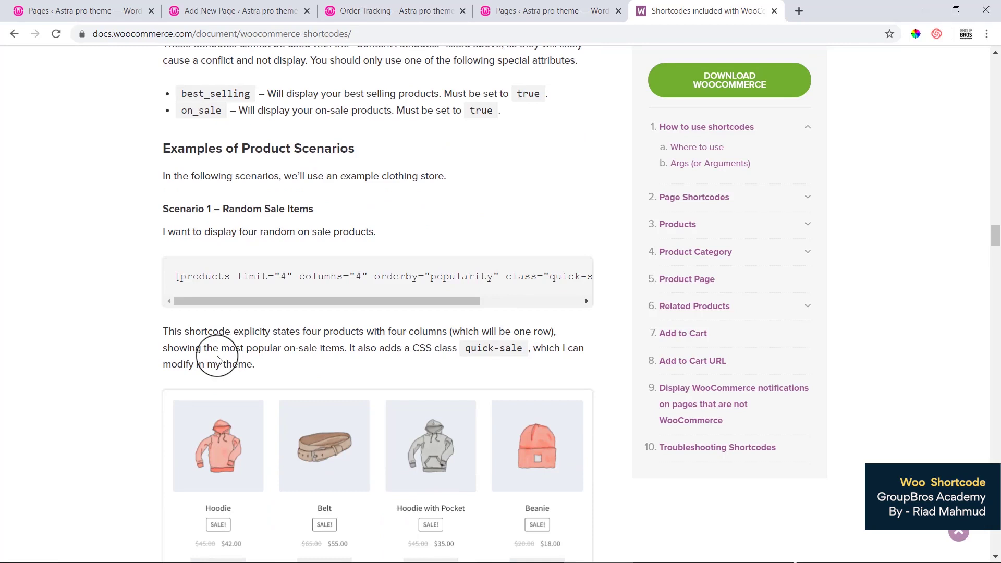
pyautogui.scroll(-20, 218, 359)
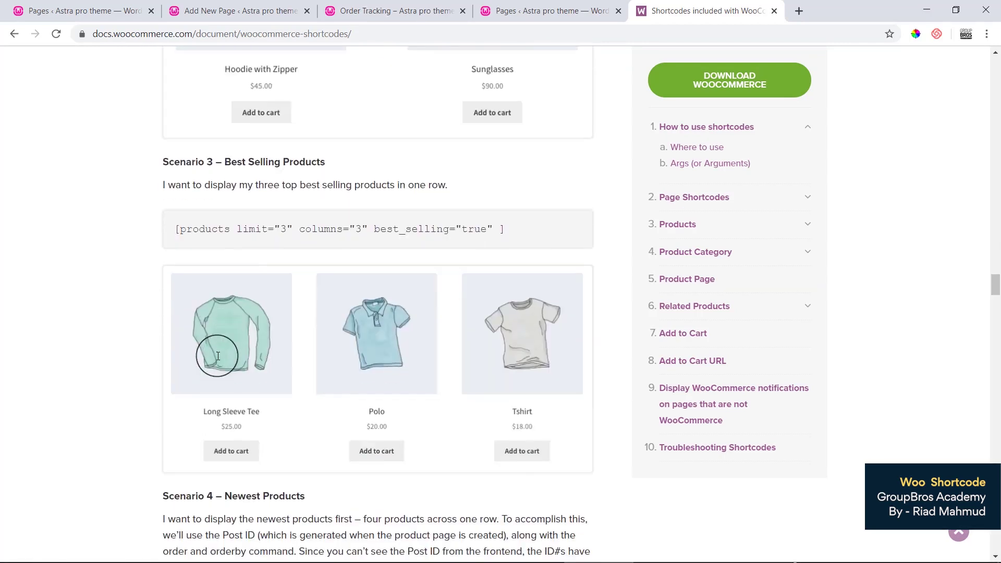
pyautogui.scroll(-17, 217, 356)
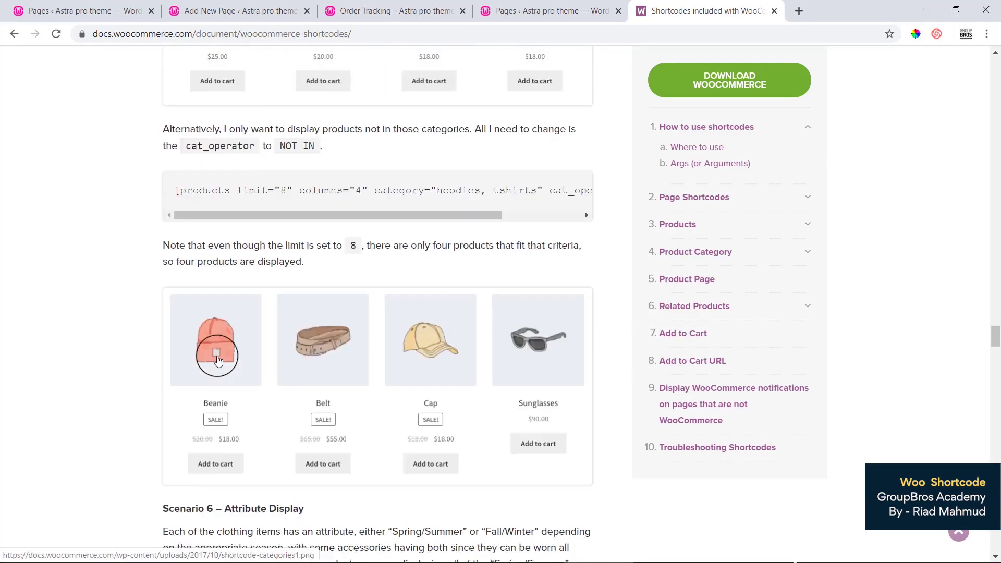
pyautogui.scroll(-13, 218, 359)
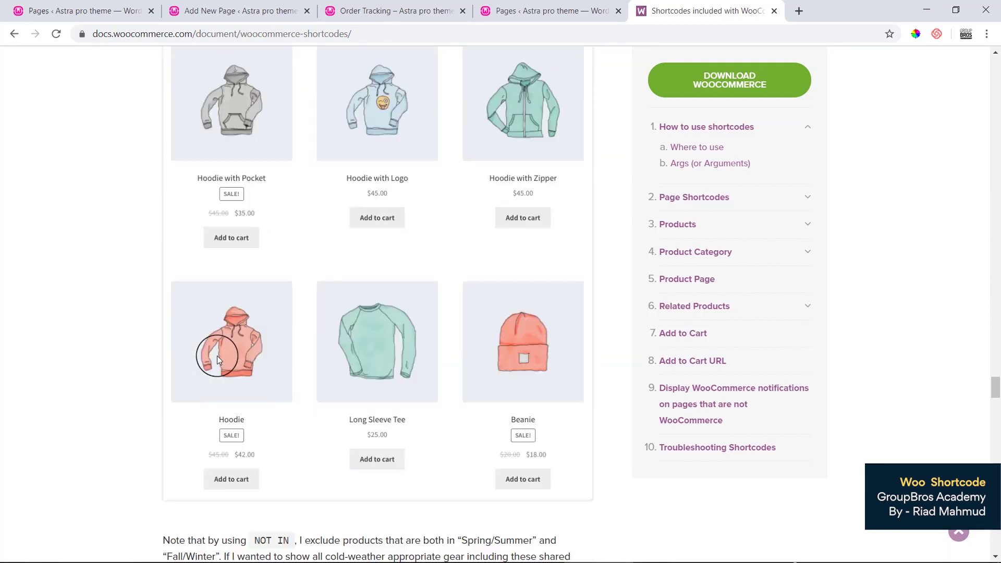
pyautogui.scroll(-20, 218, 359)
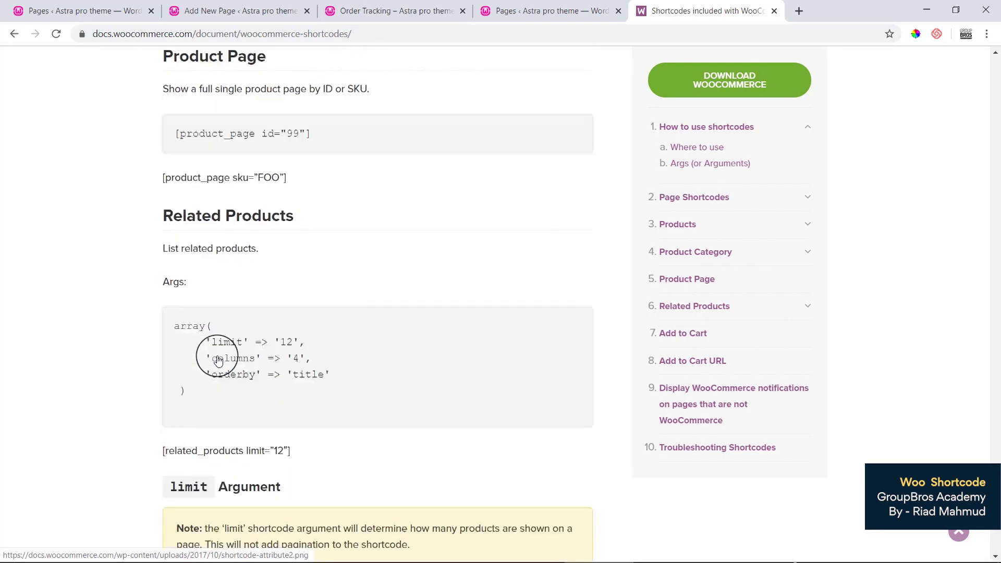
pyautogui.scroll(4, 218, 359)
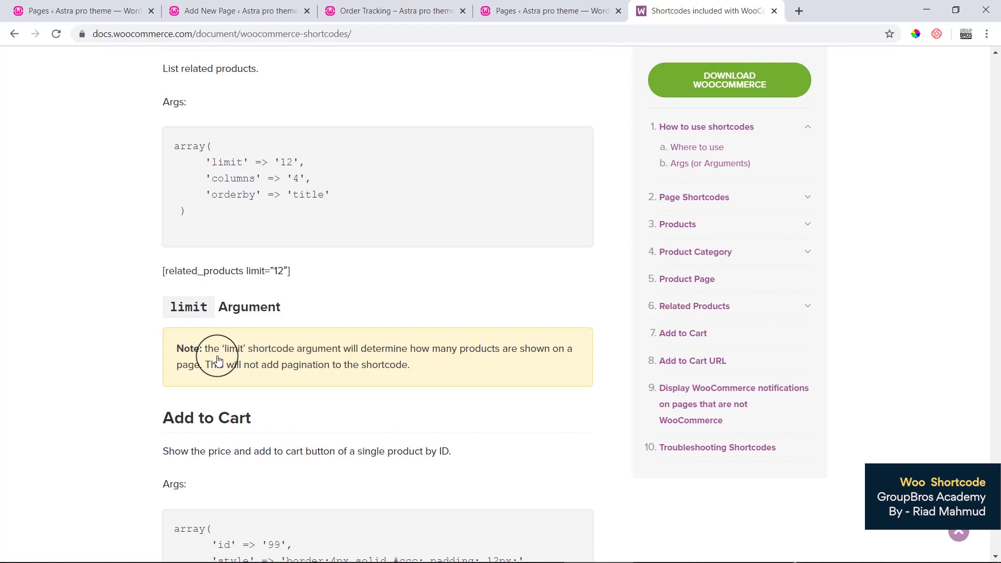
pyautogui.scroll(10, 348, 338)
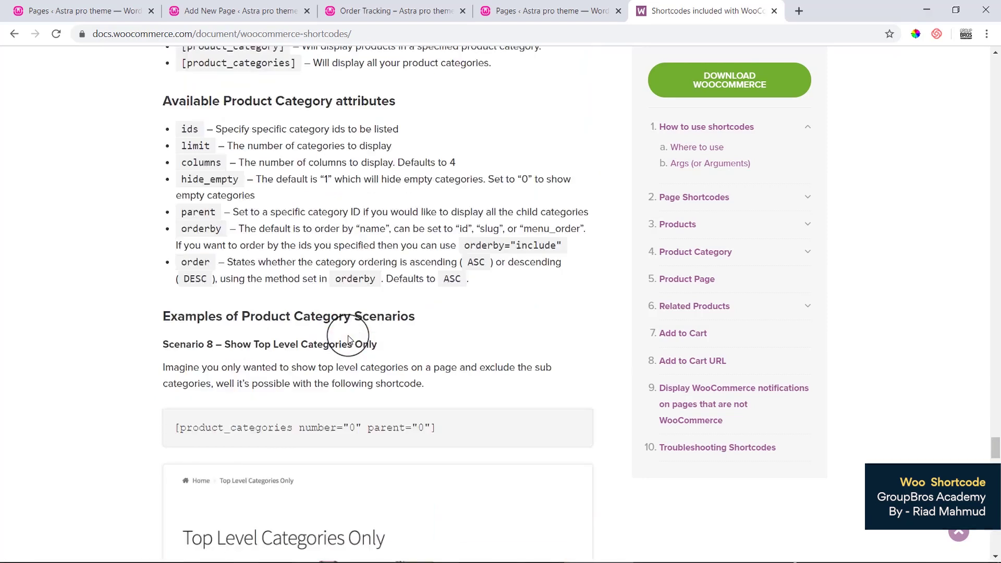
pyautogui.scroll(15, 349, 339)
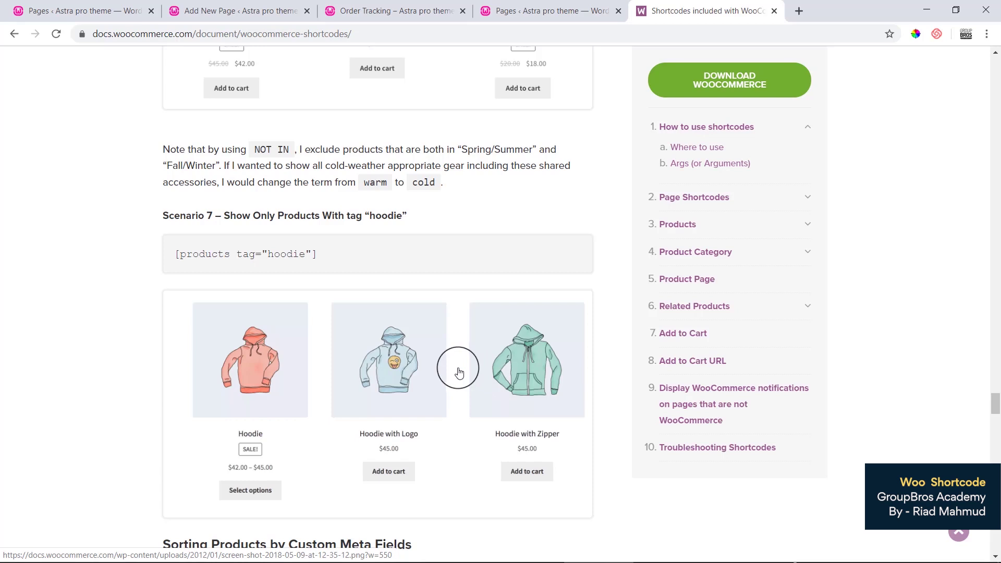
pyautogui.hotkey('ctrl', '2')
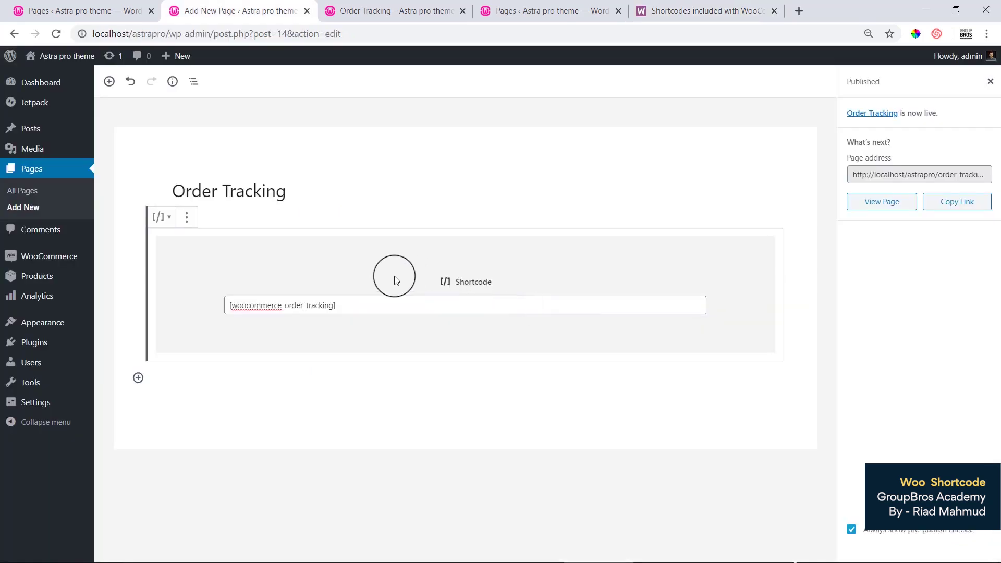
# Step: Show All Pages, briefly revisit the shortcodes docs, and return to the WordPress pages list
pyautogui.click(28, 196)
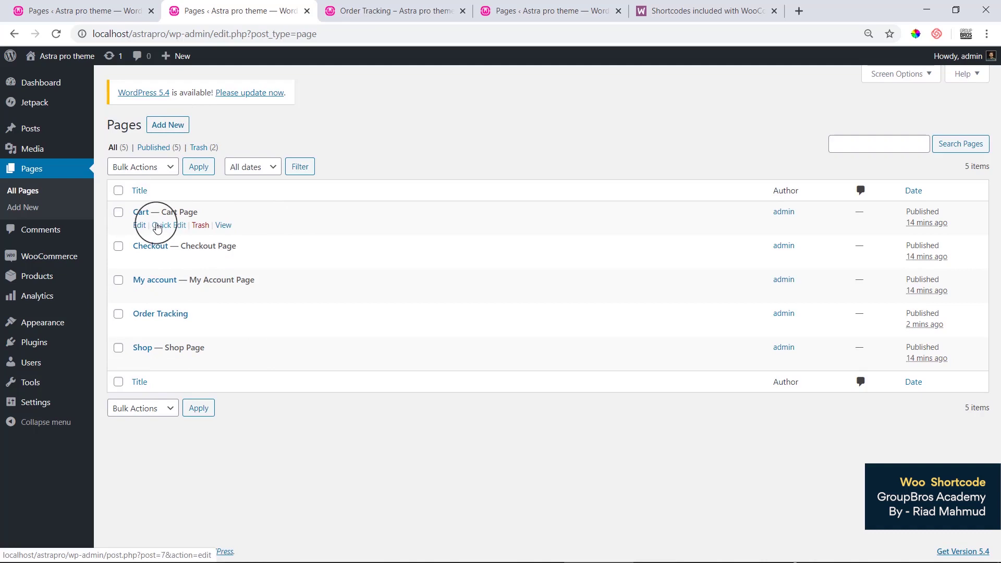
pyautogui.click(672, 9)
pyautogui.scroll(-20, 240, 413)
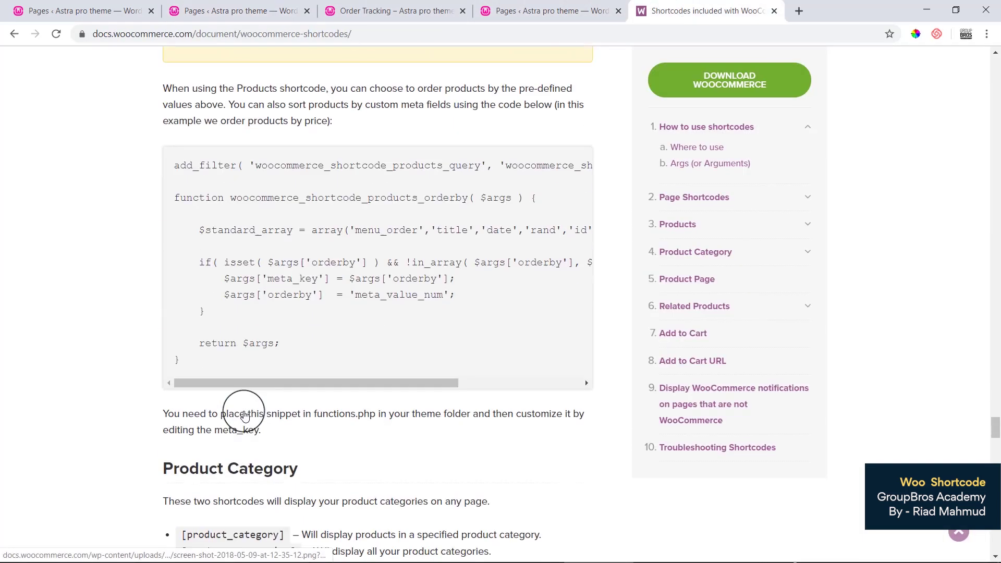
pyautogui.scroll(20, 245, 415)
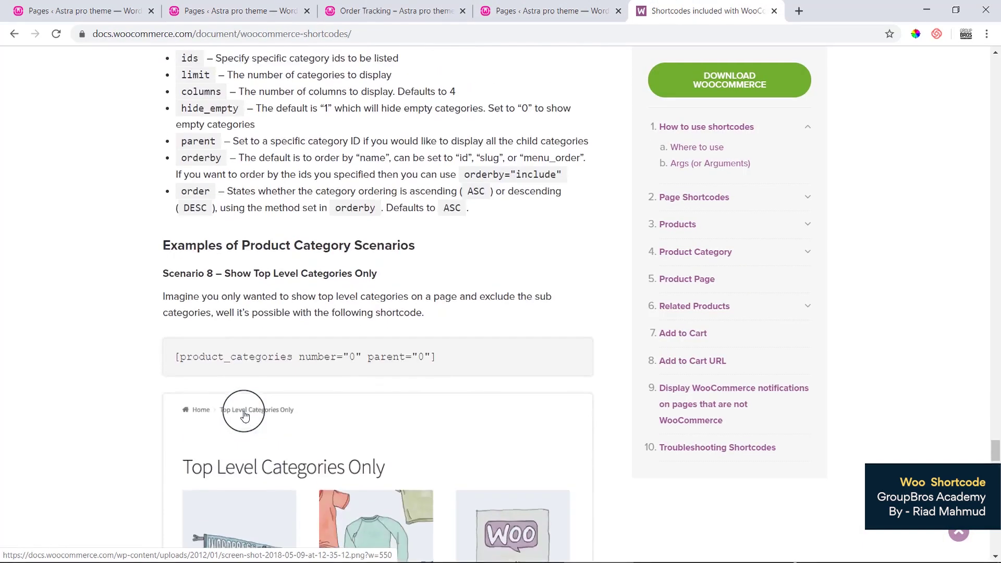
pyautogui.scroll(10, 276, 449)
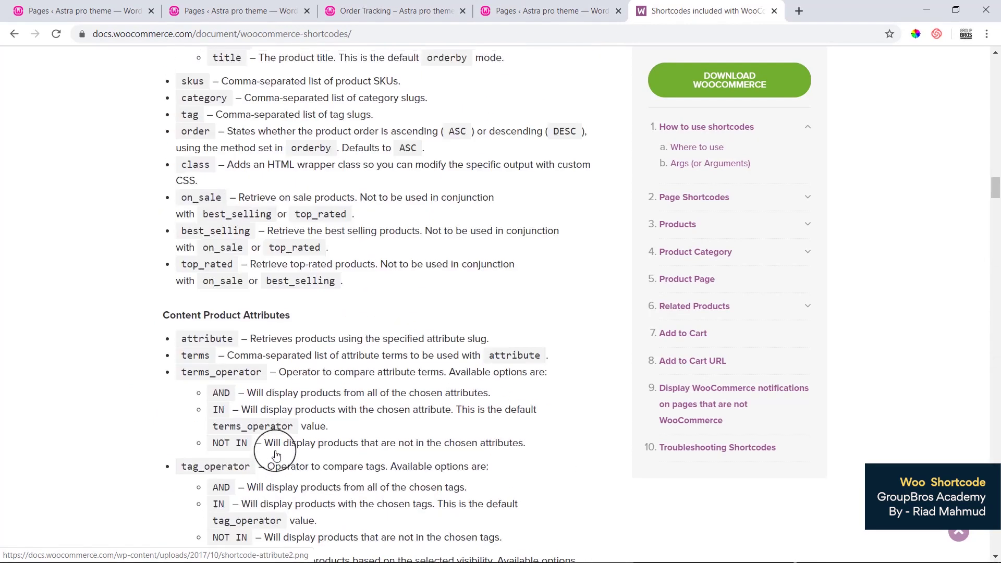
pyautogui.click(185, 11)
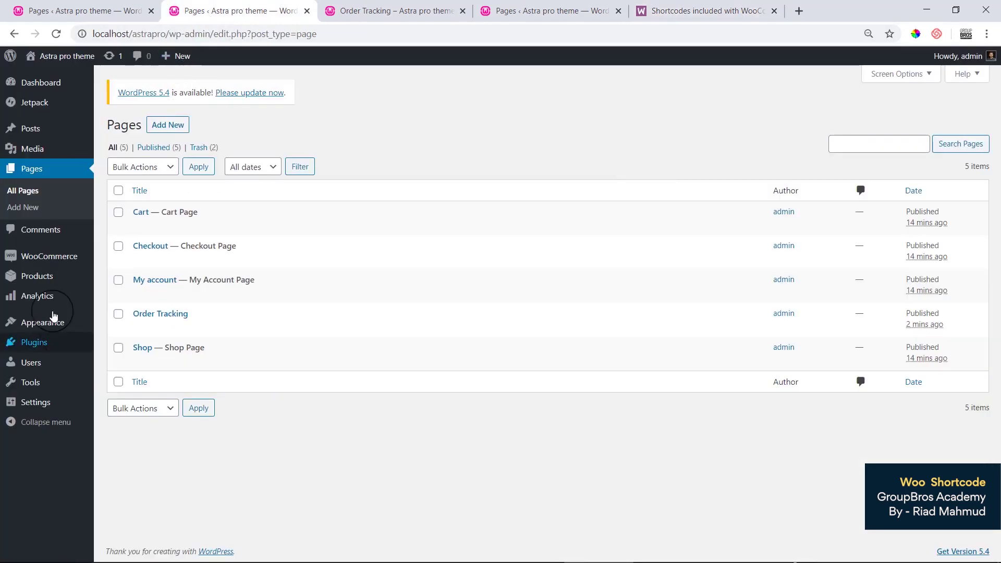
pyautogui.moveTo(52, 257)
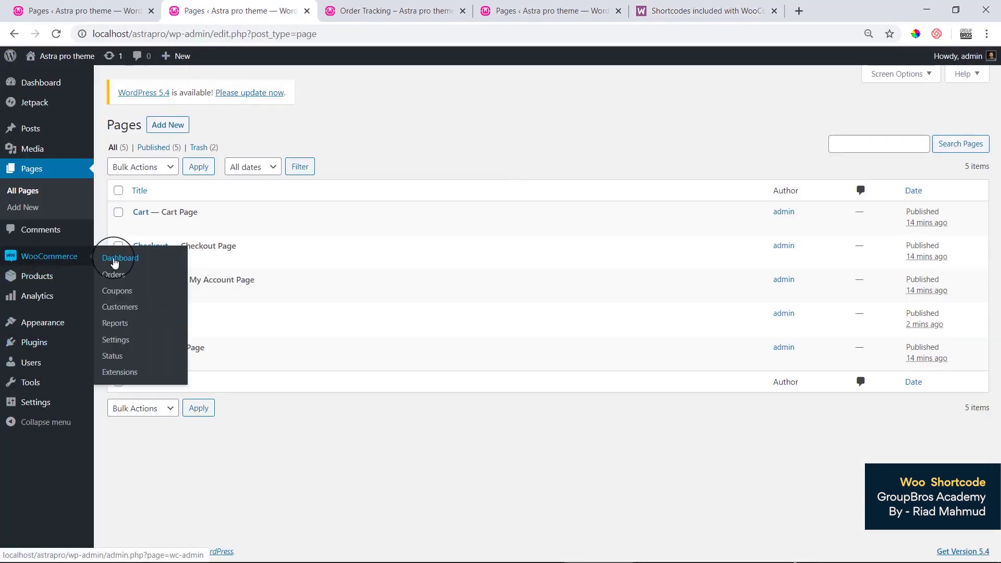